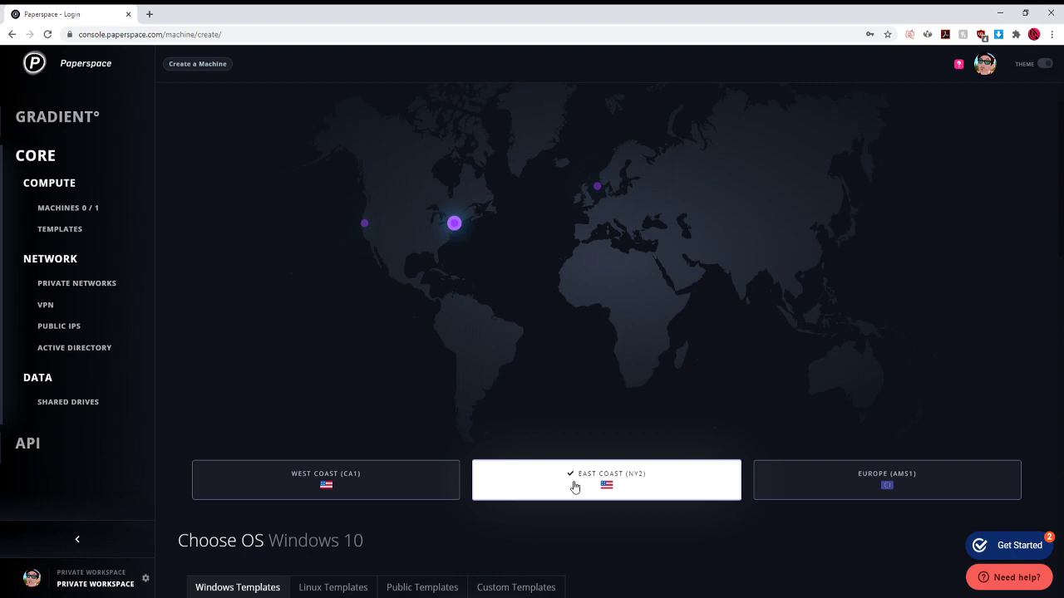
# Select the Parsec cloud gaming rig from the public templates as the new machine's operating system
pyautogui.scroll(-5, 500, 543)
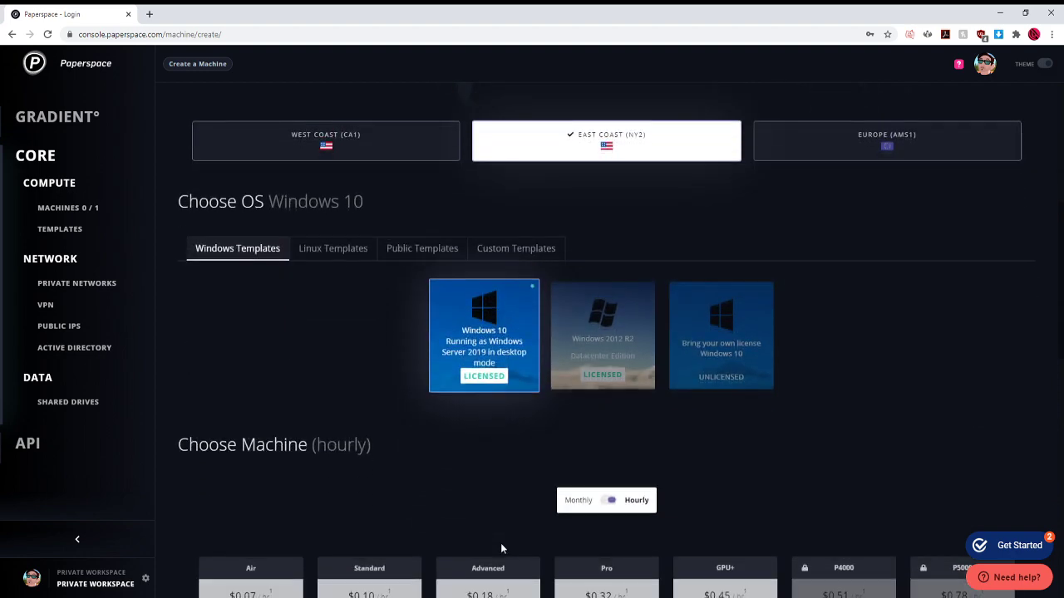
pyautogui.scroll(2, 419, 314)
pyautogui.scroll(-2, 399, 329)
pyautogui.click(404, 135)
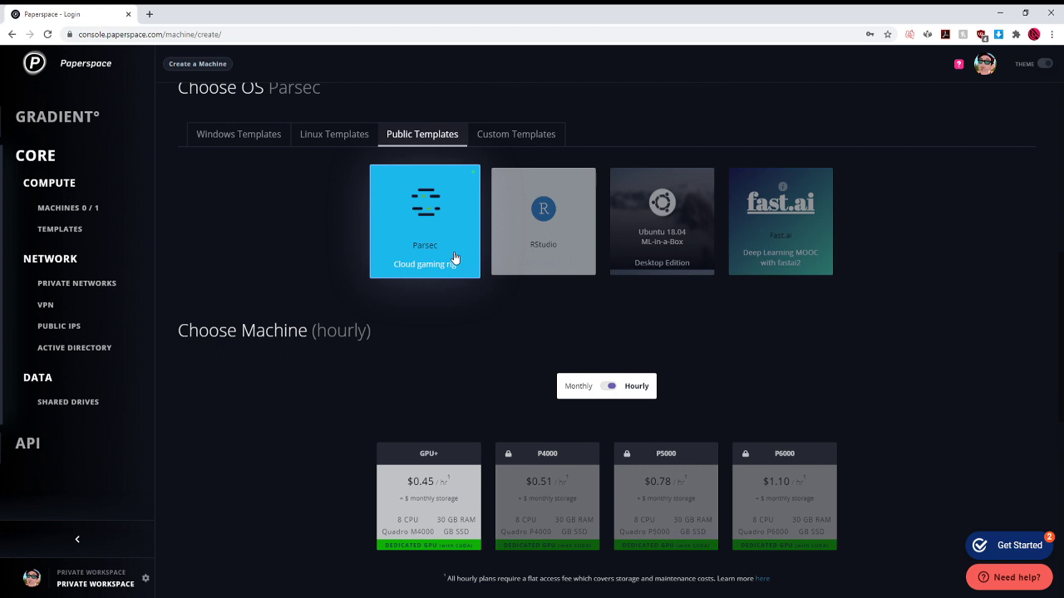
# Compare the monthly and hourly prices of the available GPU machines, returning the billing to hourly
pyautogui.scroll(-2, 455, 257)
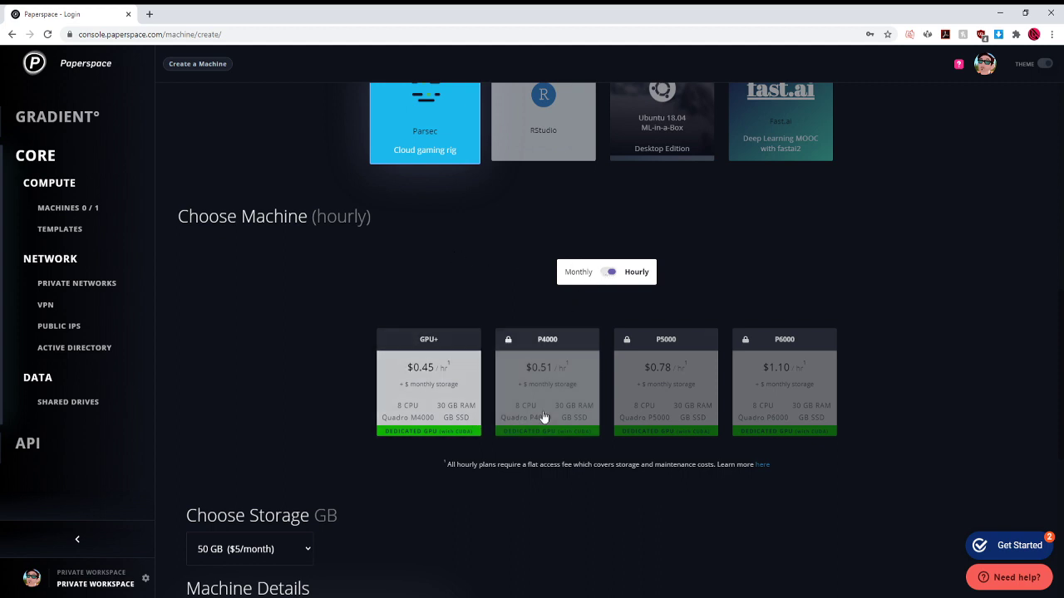
pyautogui.click(611, 279)
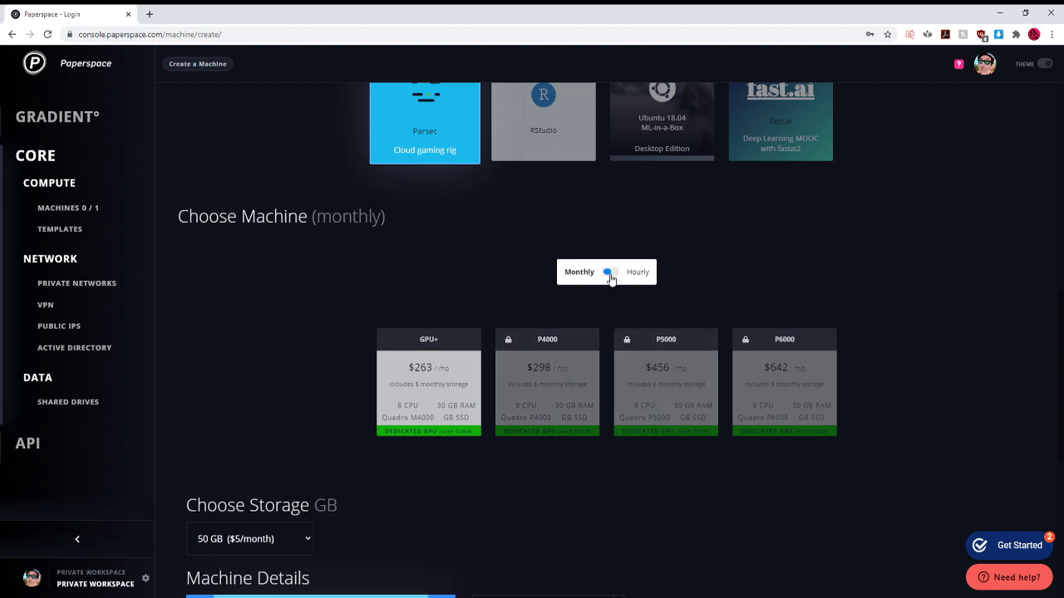
pyautogui.click(611, 280)
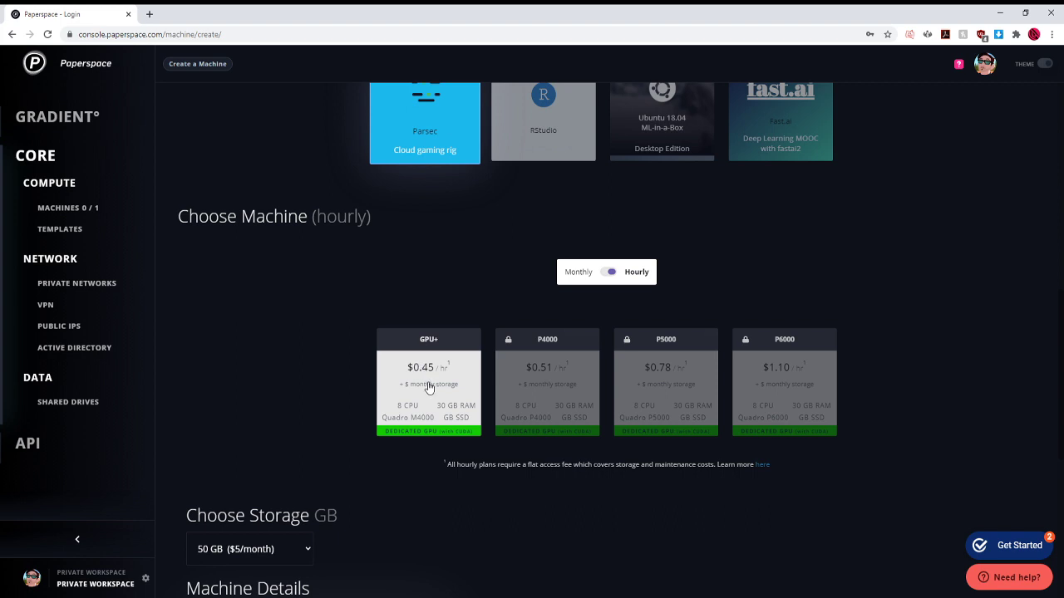
# Set the storage to 250 GB ($10/month) and try adding a machine before returning the count to 1
pyautogui.scroll(-2, 431, 387)
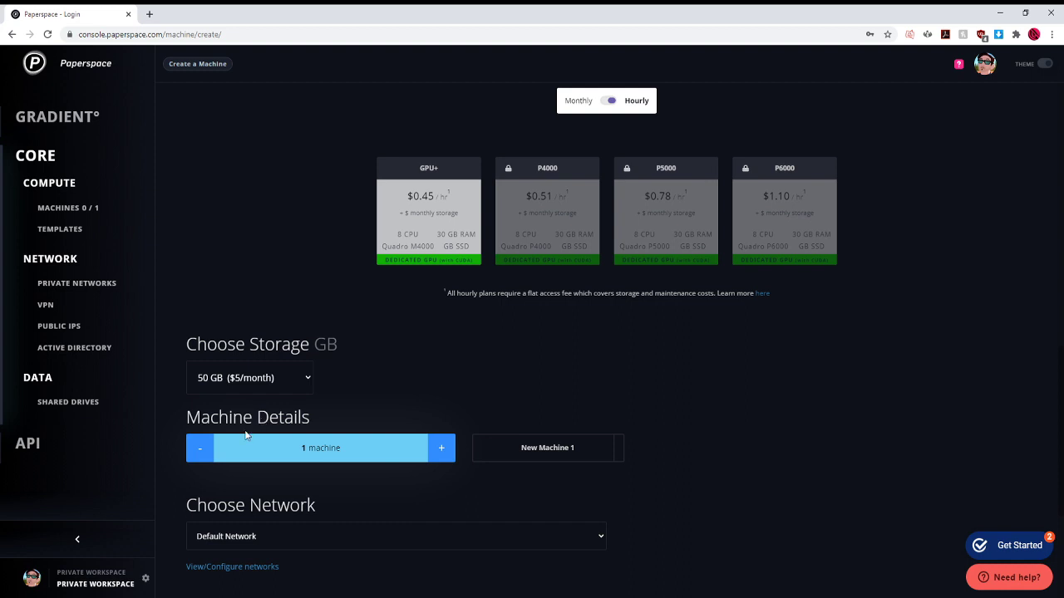
pyautogui.click(246, 434)
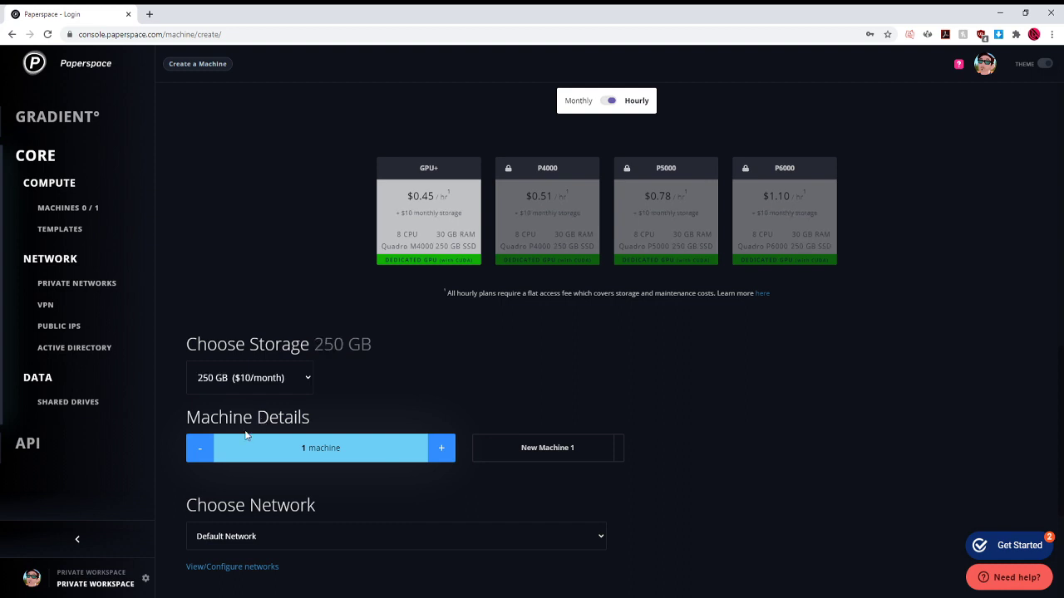
pyautogui.click(441, 448)
pyautogui.click(198, 449)
# Set the auto-shutdown schedule to 1 Hour so the machine powers off when idle
pyautogui.scroll(-3, 392, 384)
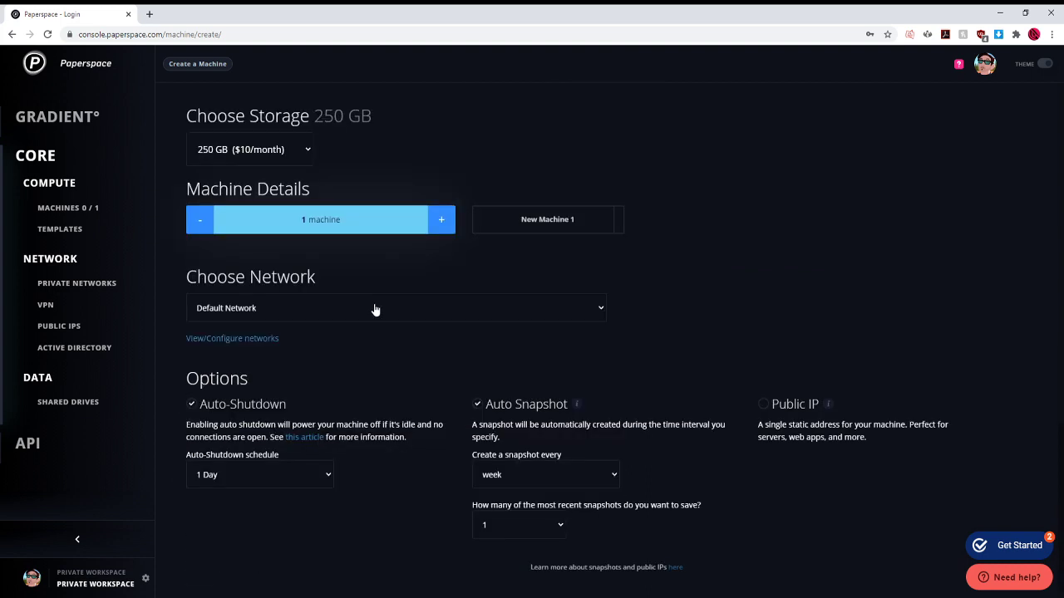
pyautogui.scroll(-1, 385, 324)
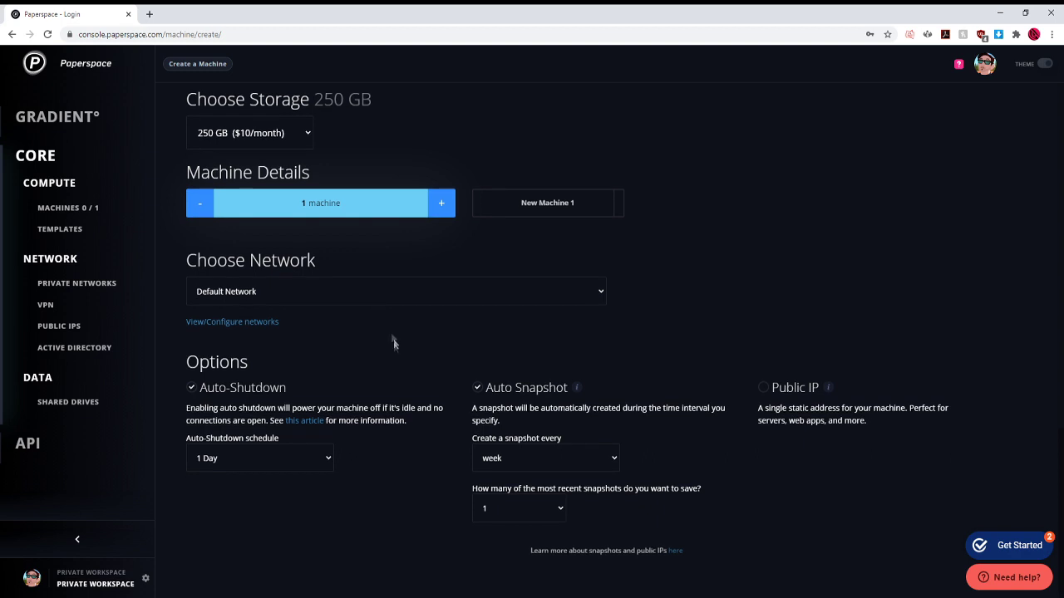
pyautogui.click(326, 463)
pyautogui.click(249, 477)
pyautogui.moveTo(228, 413); pyautogui.dragTo(430, 413)
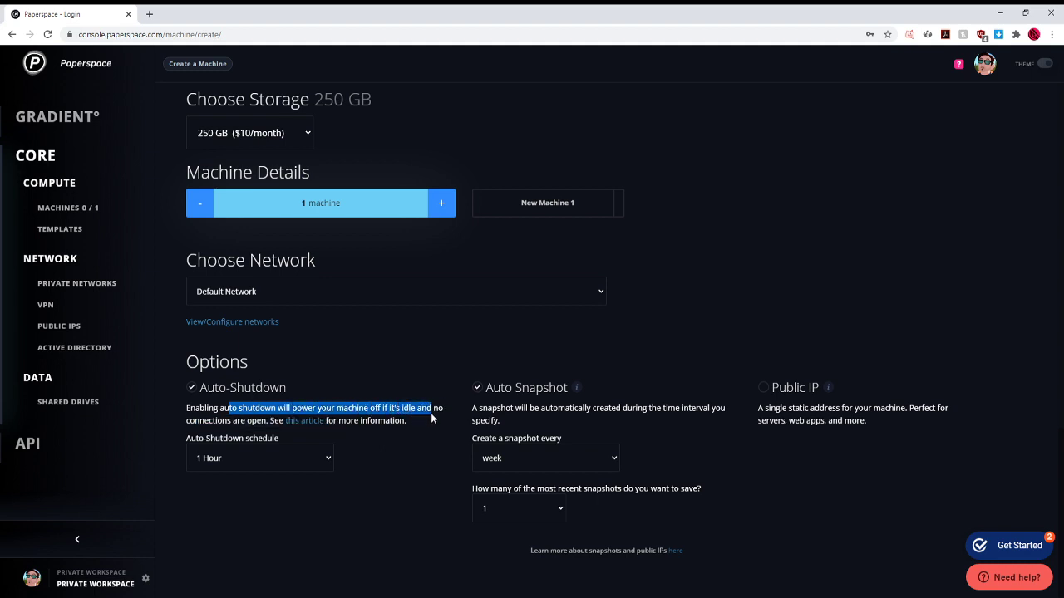
pyautogui.click(422, 426)
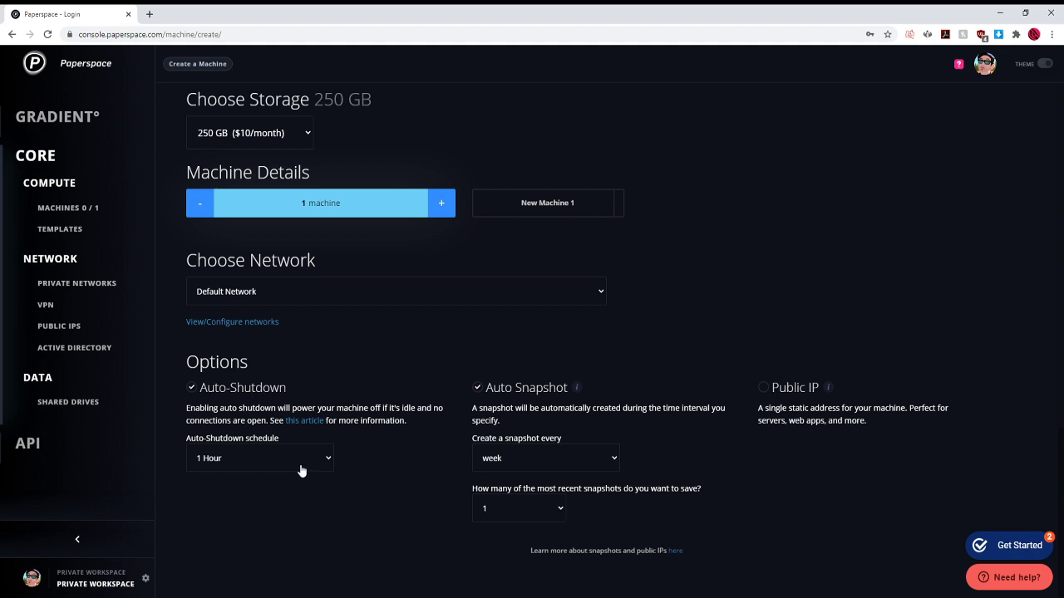
pyautogui.click(248, 504)
pyautogui.click(277, 469)
pyautogui.click(252, 487)
# Submit the creation of the Paperspace machine and launch the Parsec GPU+ machine from the machines list
pyautogui.scroll(-4, 687, 349)
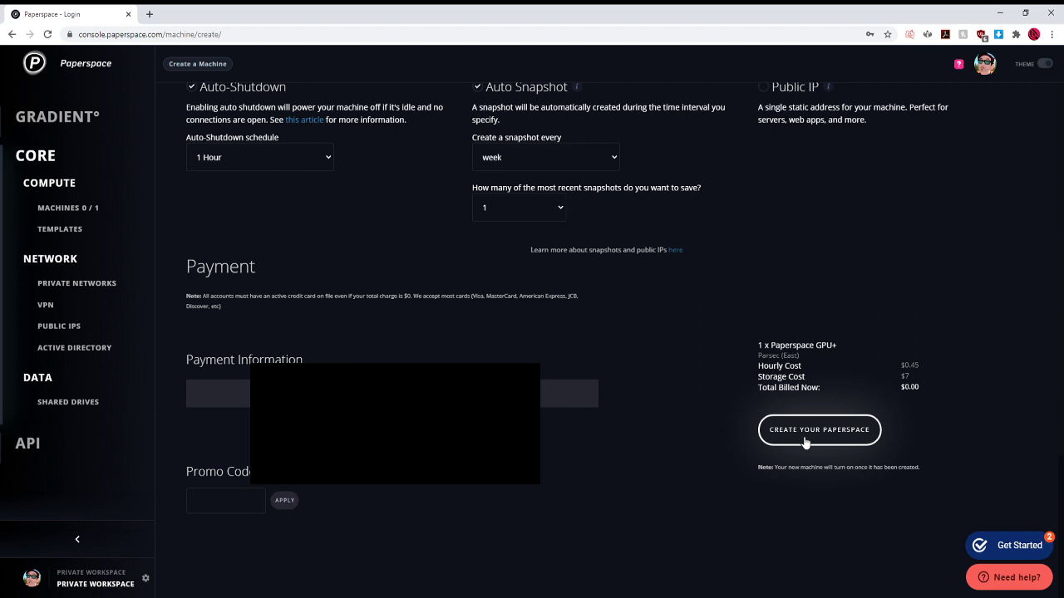
pyautogui.click(804, 442)
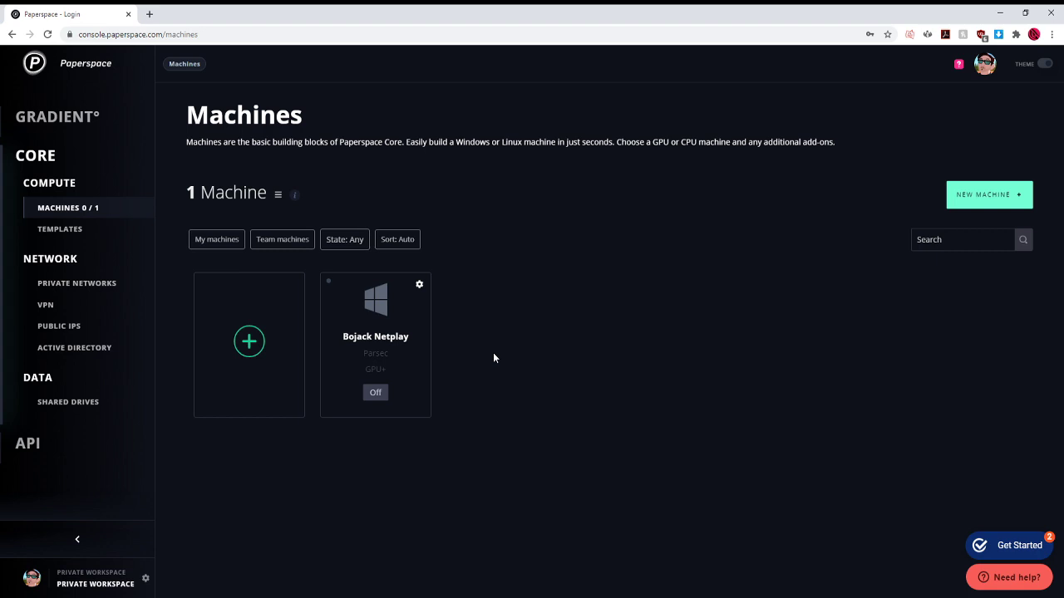
pyautogui.click(365, 325)
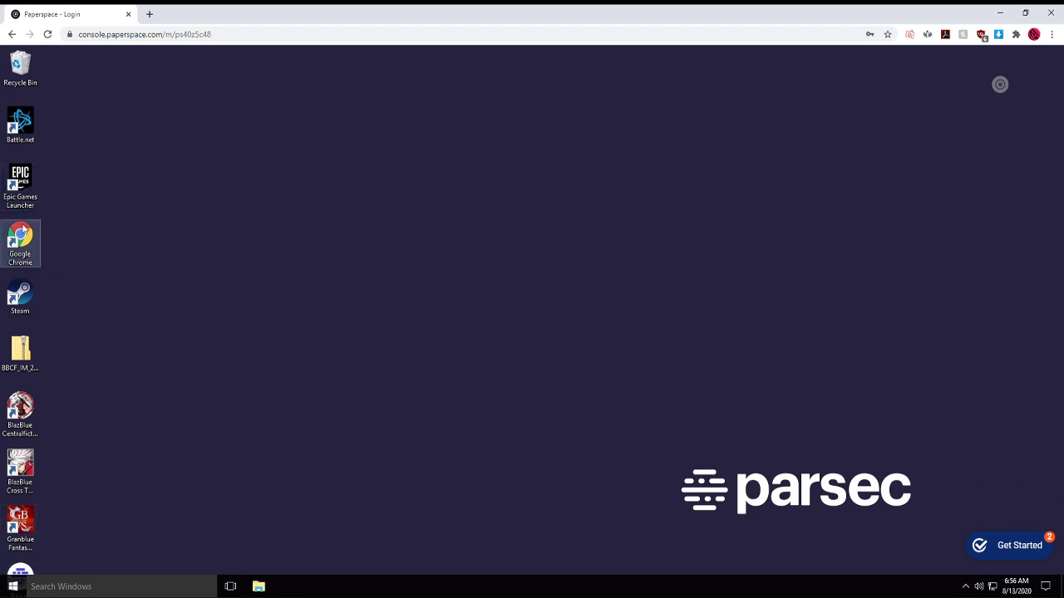
# Open Google Chrome on the remote desktop and close its window again
pyautogui.click(23, 232)
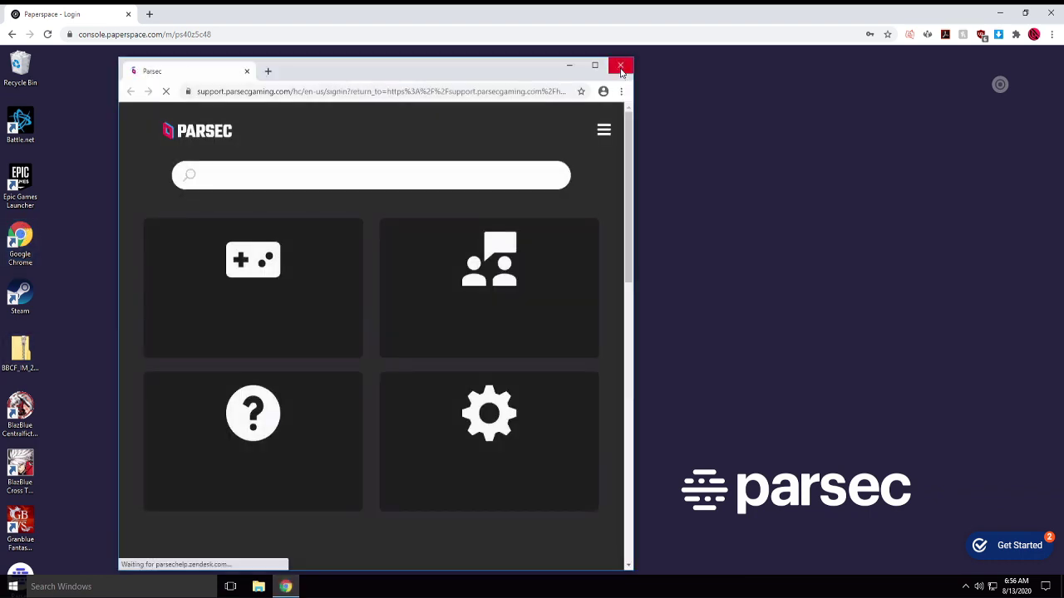
pyautogui.click(621, 69)
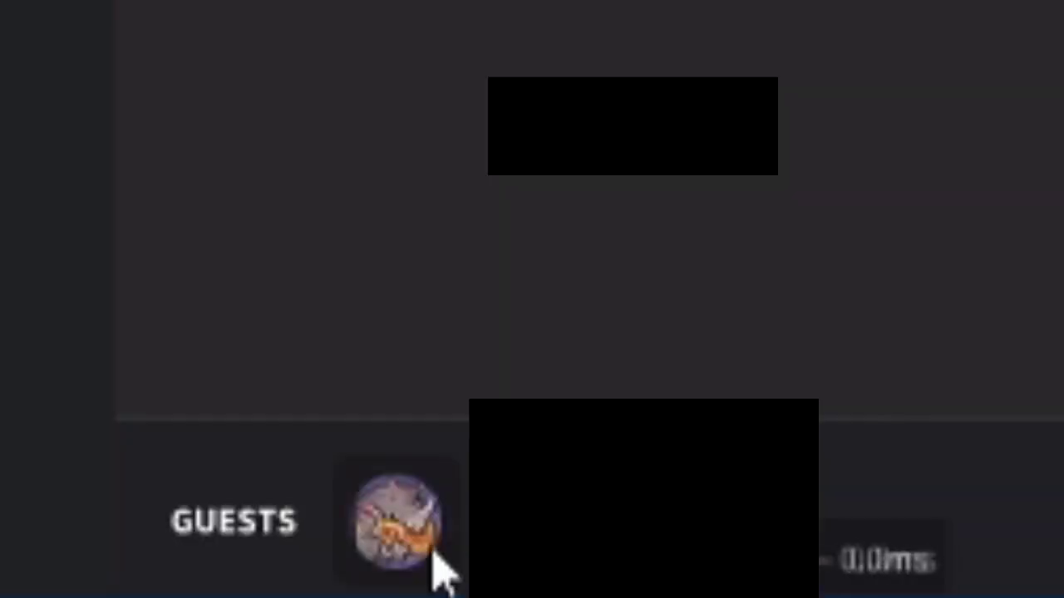
# Accept the guest waiting to connect in Parsec and toggle that guest's keyboard and mouse permissions
pyautogui.click(430, 550)
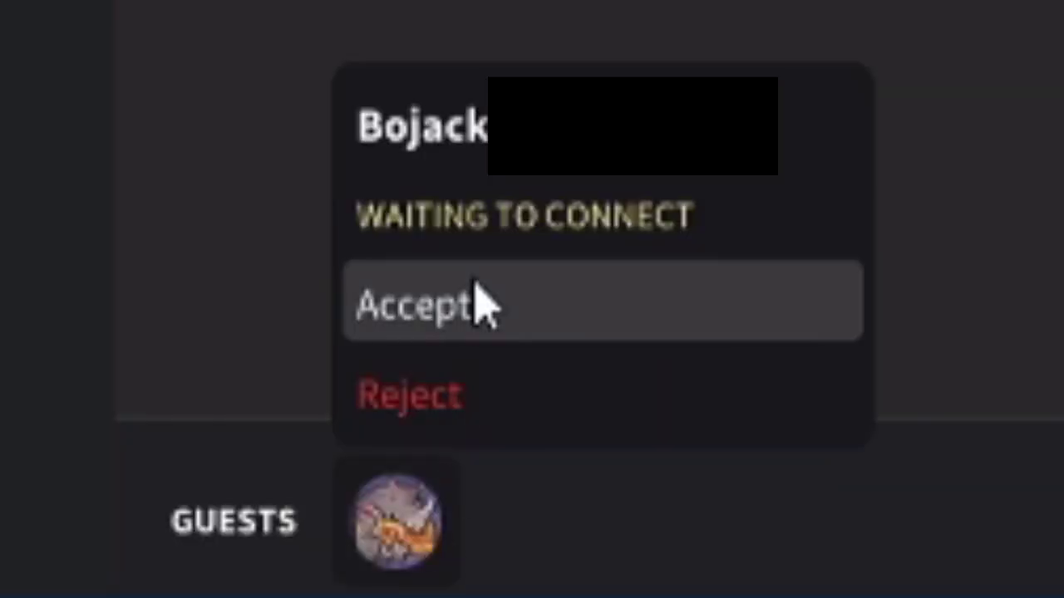
pyautogui.click(484, 304)
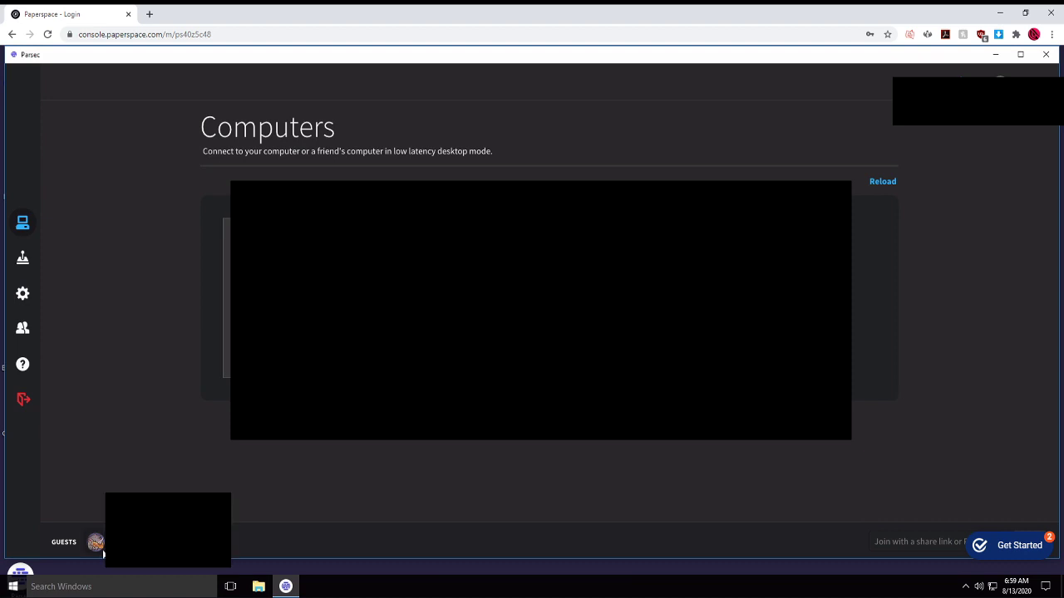
pyautogui.click(103, 549)
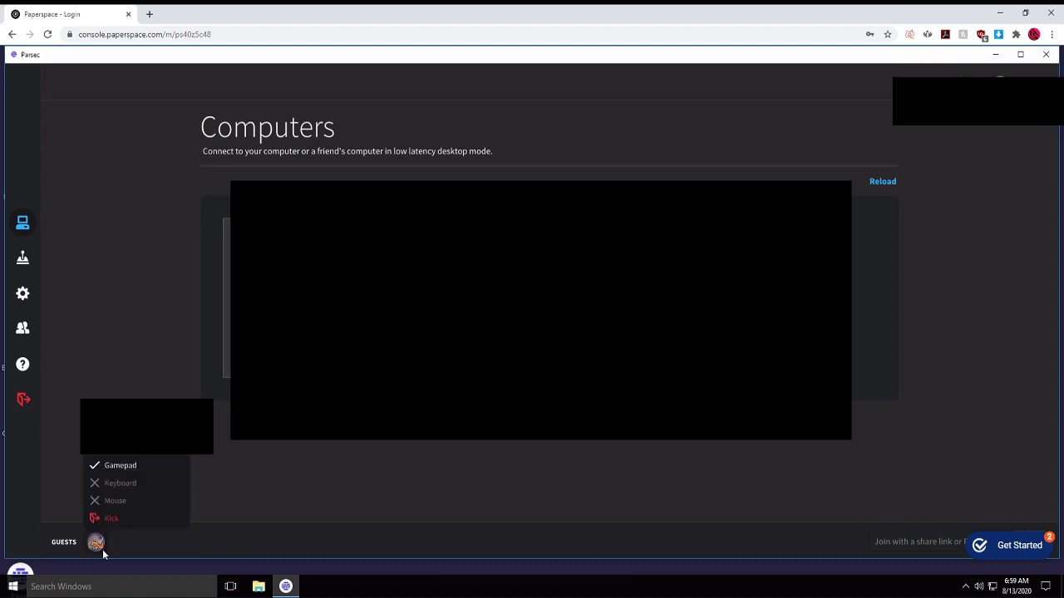
pyautogui.click(111, 485)
pyautogui.click(118, 501)
pyautogui.click(97, 547)
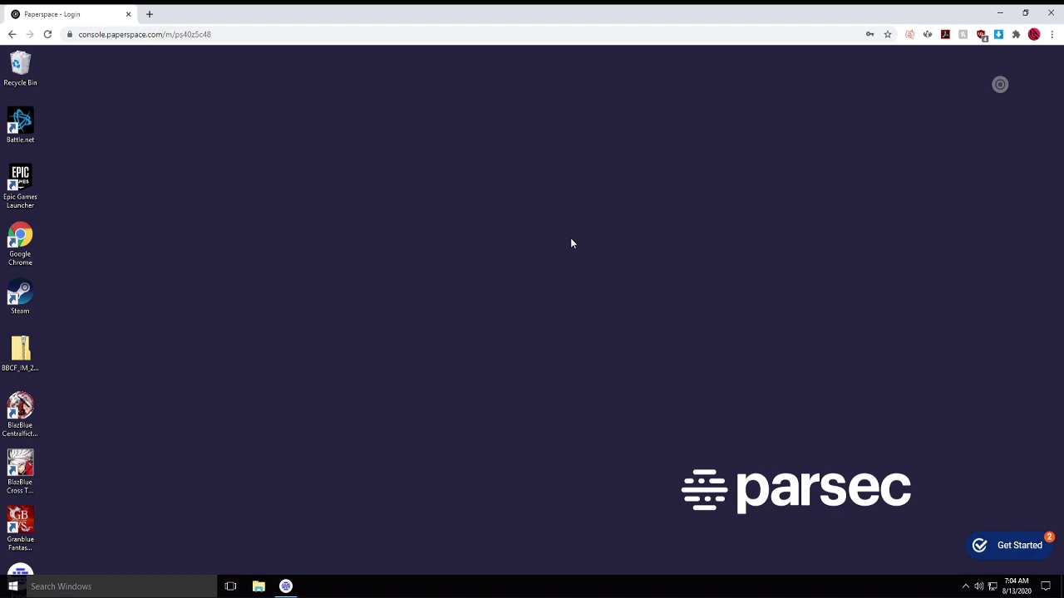
# Shut down the remote machine from the Paperspace session controls
pyautogui.click(1002, 87)
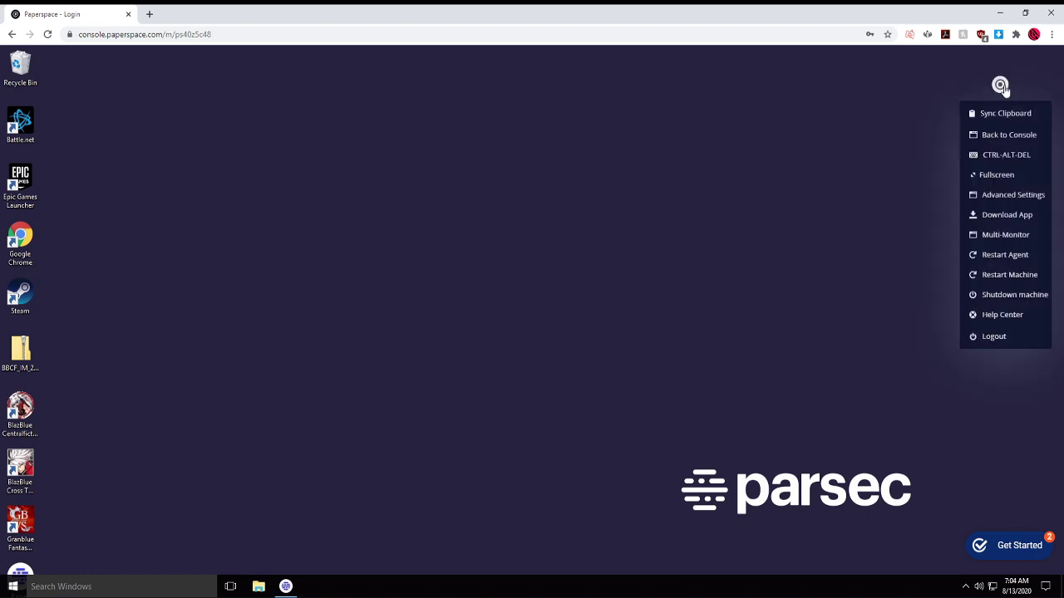
pyautogui.click(1006, 297)
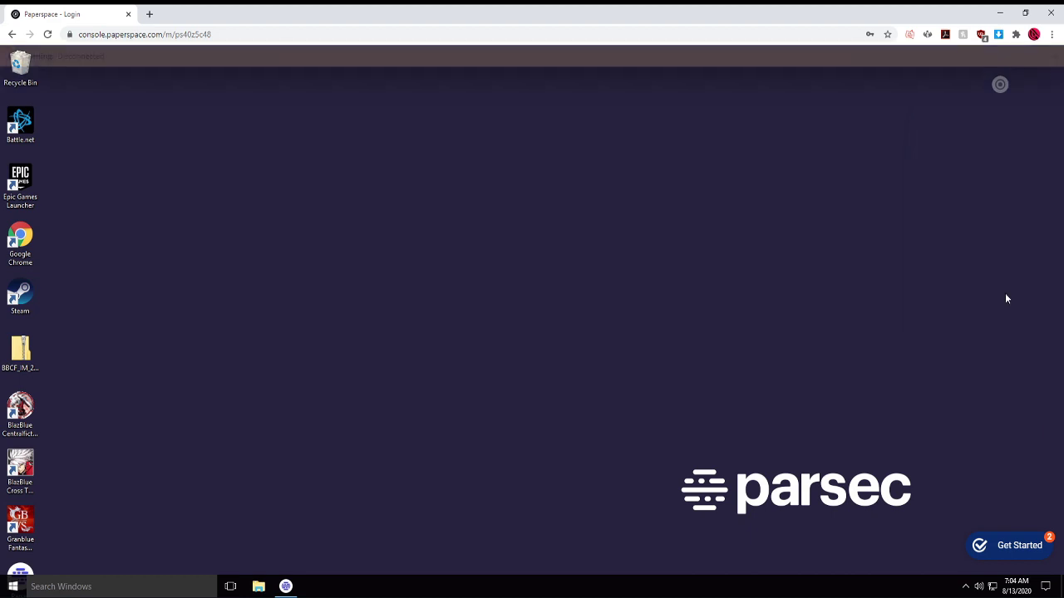